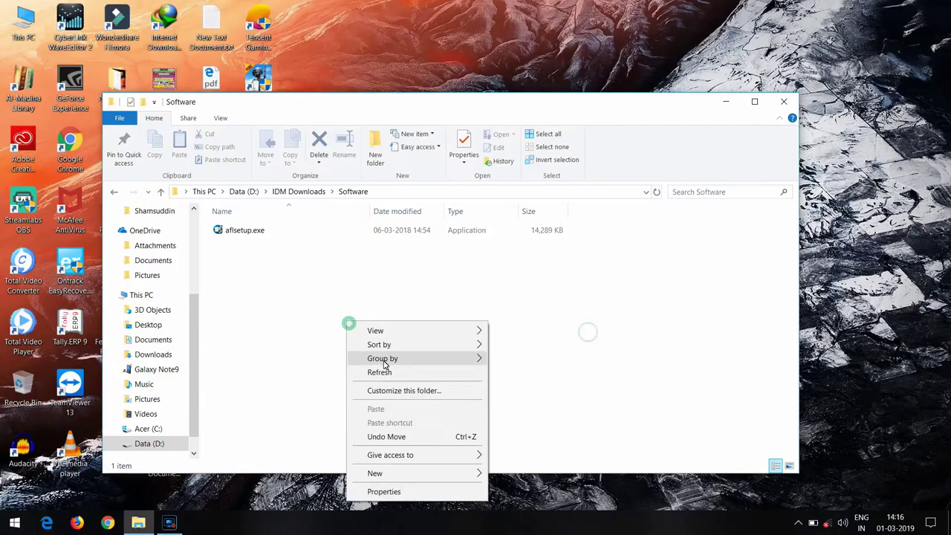
- Switch the Software folder to Large icons view, refresh it and select aflsetup.exe
click(392, 372)
right_click(464, 294)
mouse_move(583, 301)
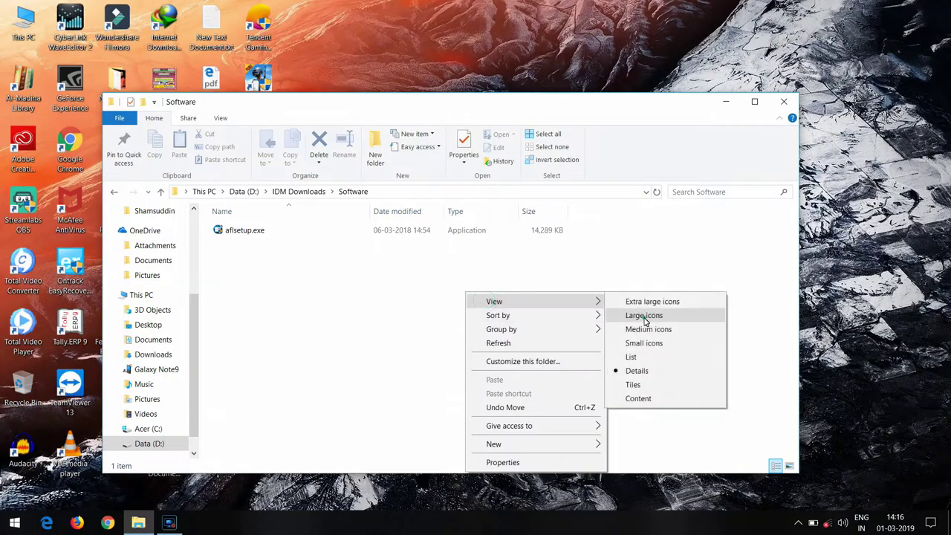
click(633, 315)
right_click(356, 272)
click(414, 320)
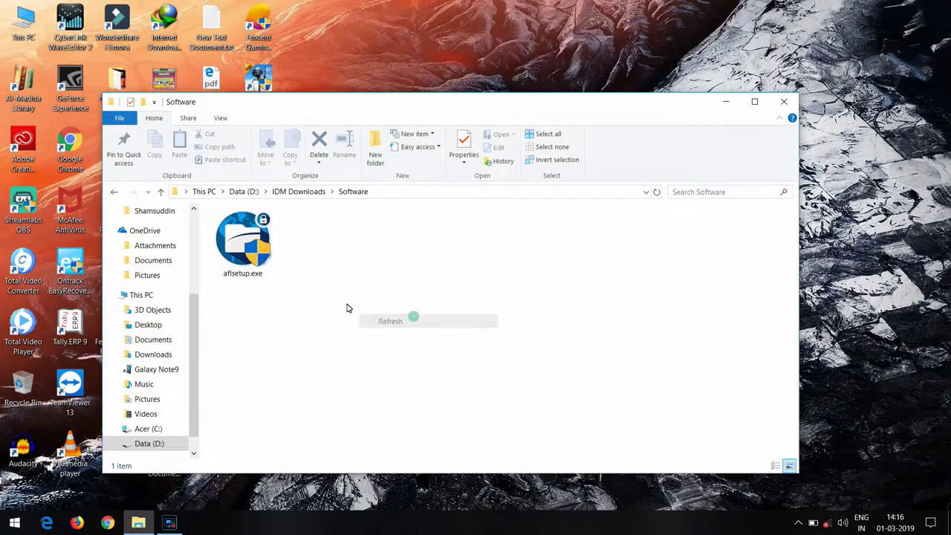
click(242, 239)
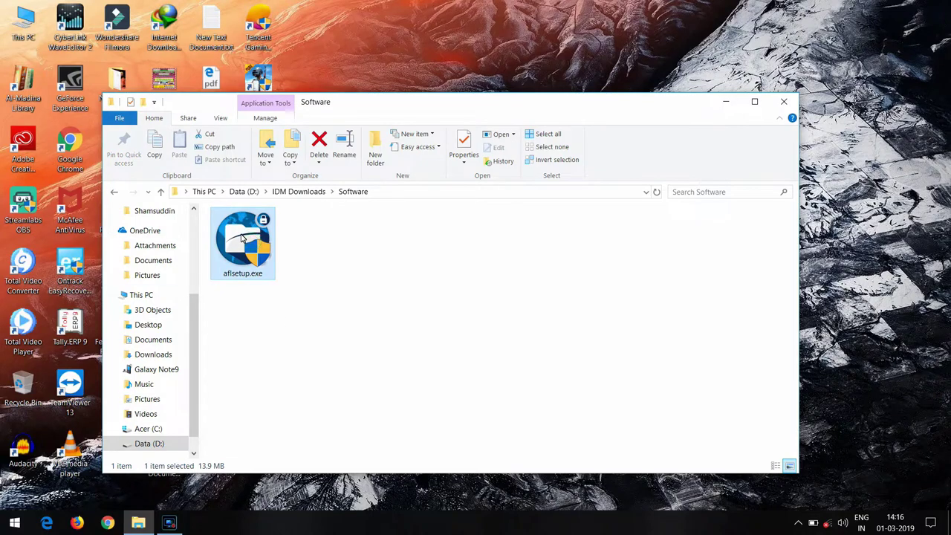
- Refresh the folder and the desktop, then reselect aflsetup.exe in the restored Software window
right_click(497, 265)
click(611, 321)
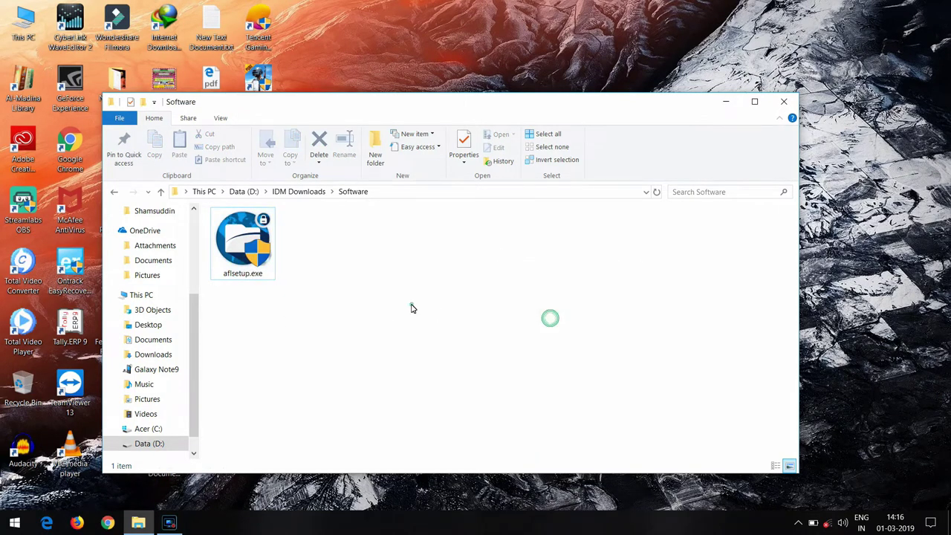
click(726, 101)
right_click(550, 118)
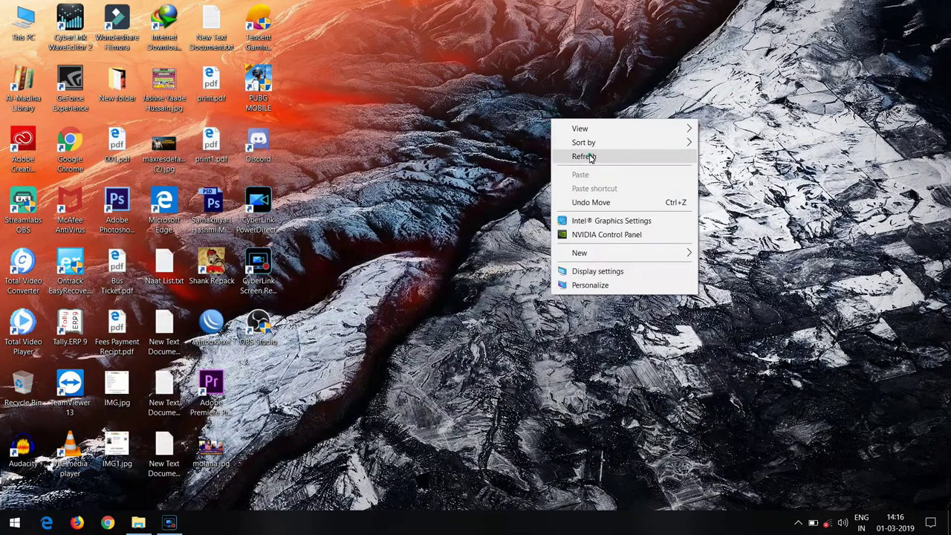
click(584, 156)
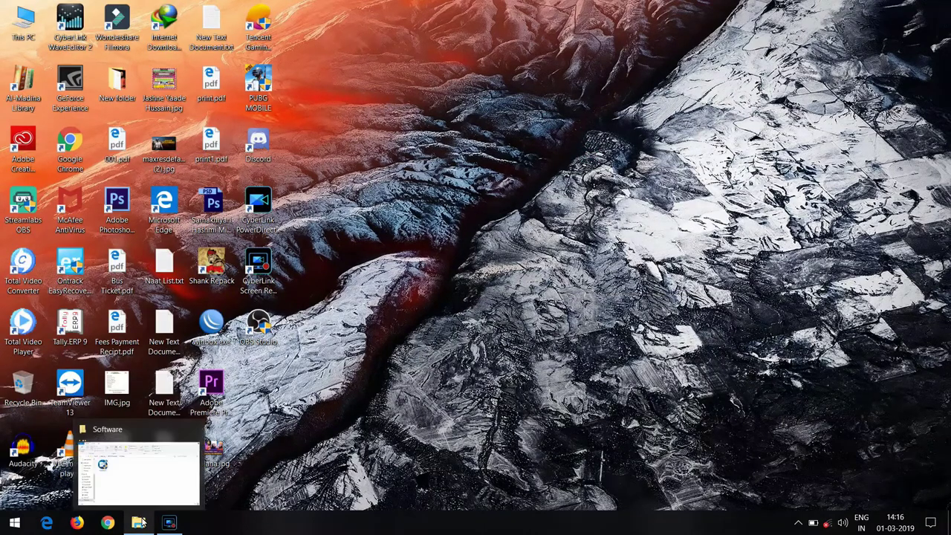
click(140, 522)
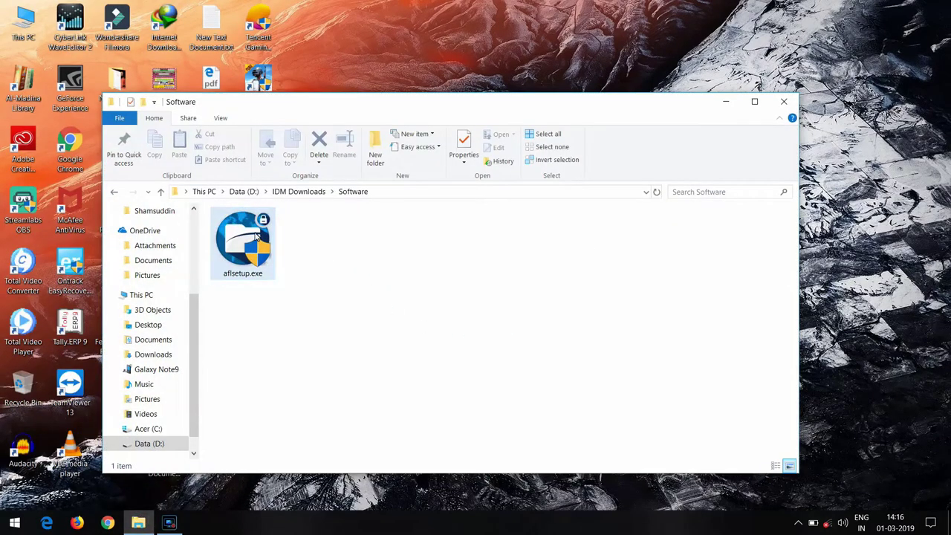
click(256, 236)
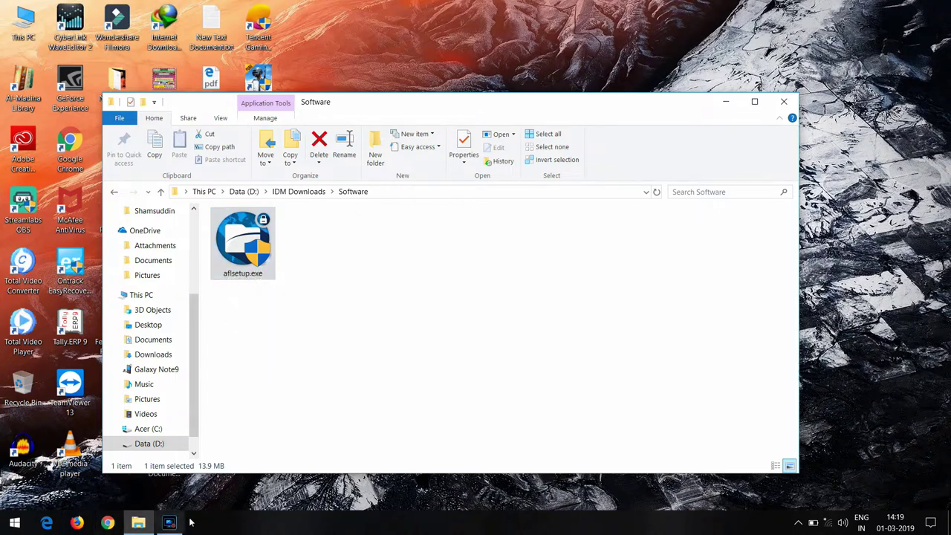
- Install Anvi Folder Locker from aflsetup.exe, allowing the explorer restart, then launch it from its desktop shortcut
double_click(233, 246)
click(543, 361)
click(543, 364)
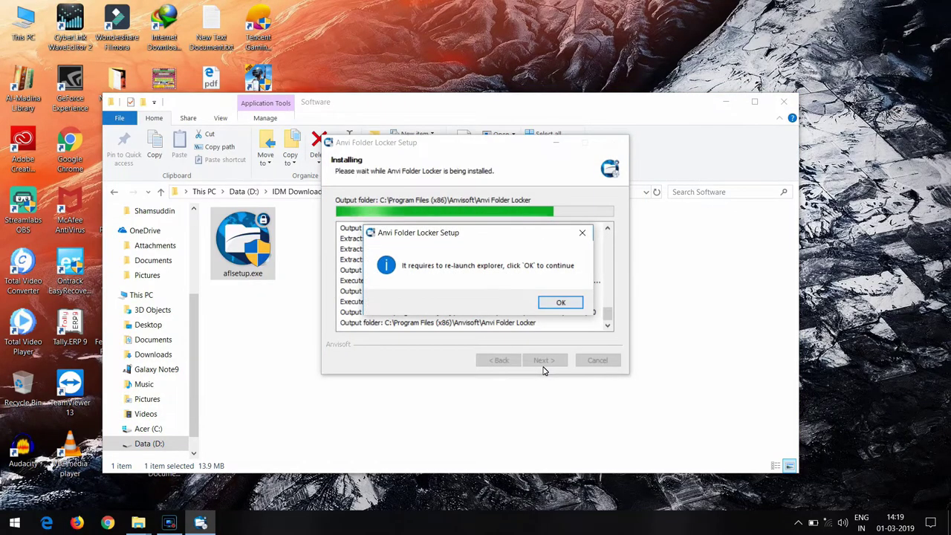
click(558, 303)
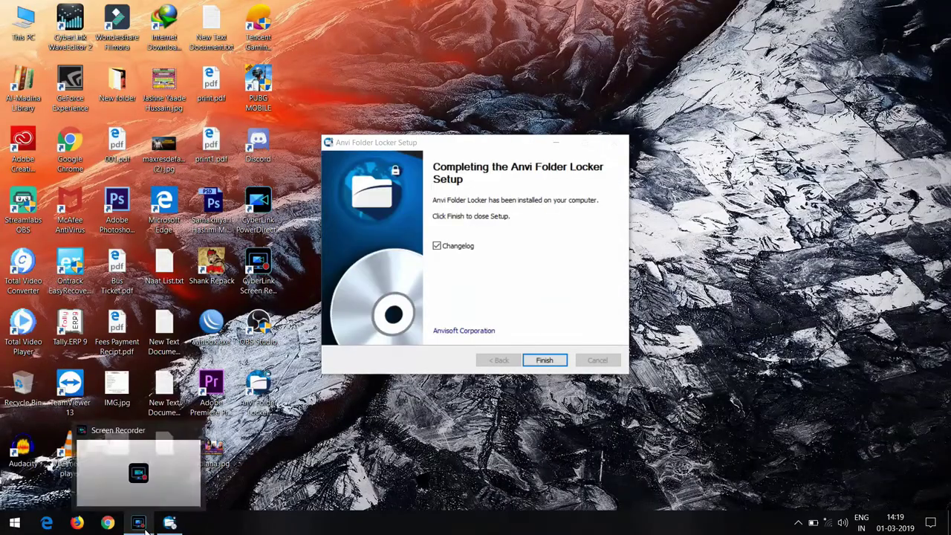
key(Return)
right_click(258, 393)
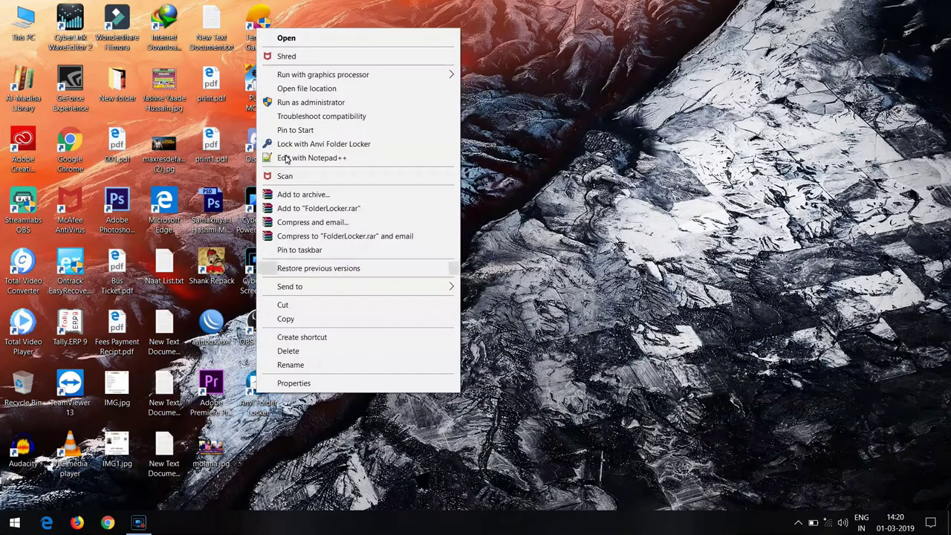
click(287, 39)
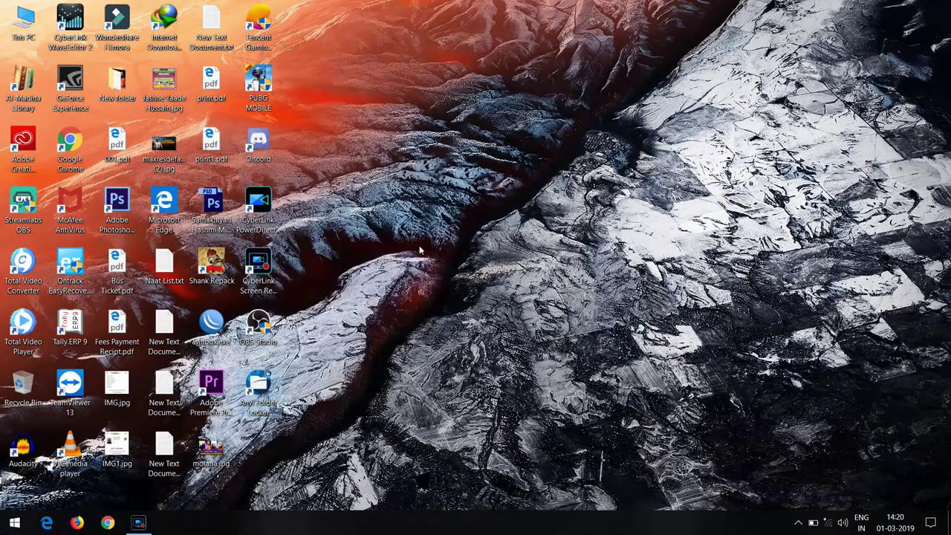
- Enter and confirm a master password, fill in the recovery e-mail address, and save
text(1)
key(BackSpace)
key(BackSpace)
key(BackSpace)
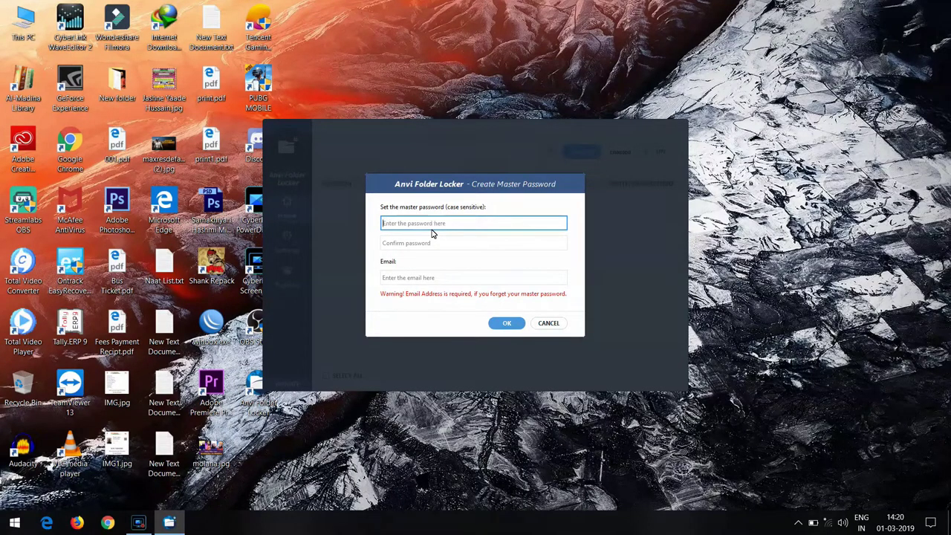
text(12)
key(Tab)
text(1)
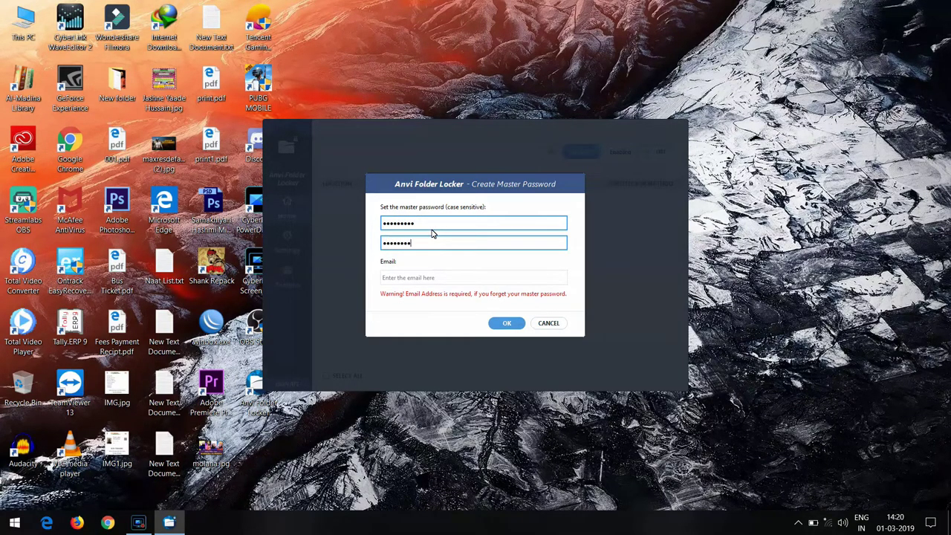
key(Tab)
text(ah)
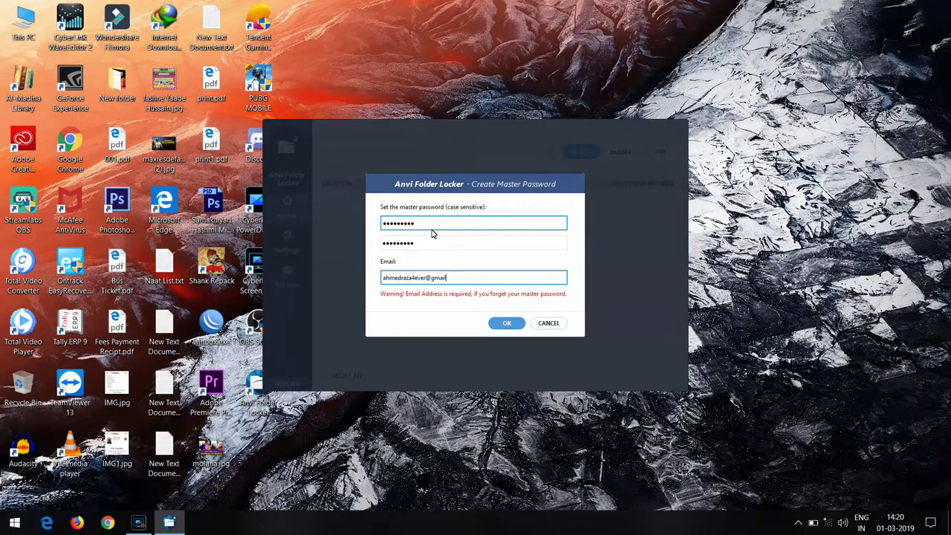
double_click(475, 278)
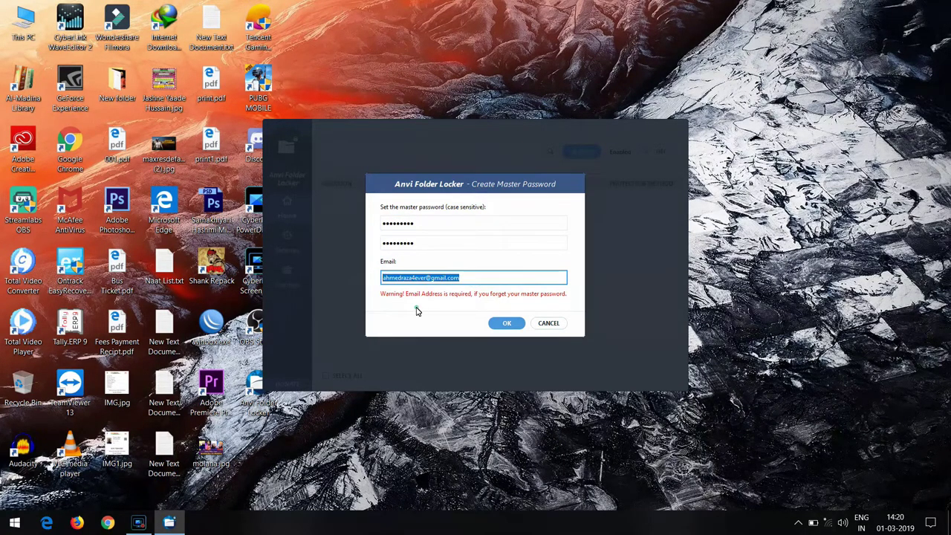
click(505, 323)
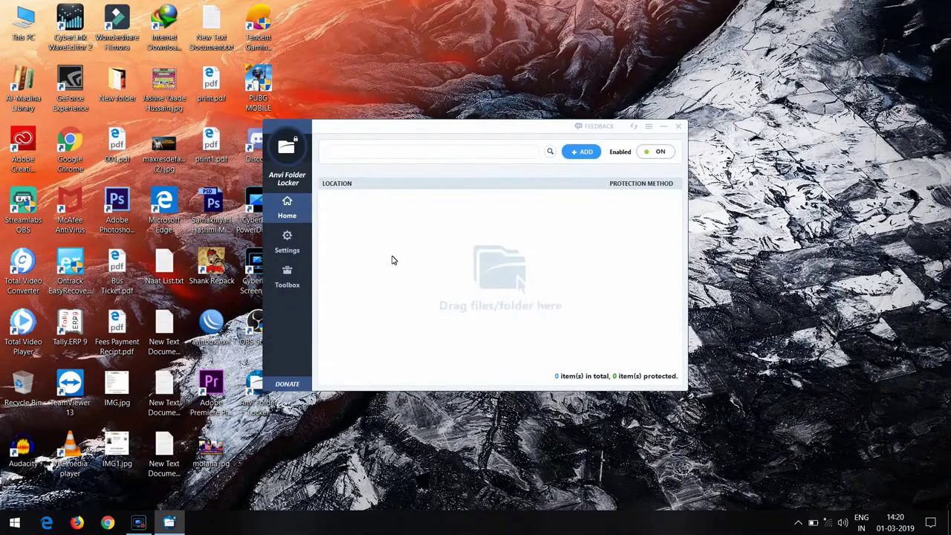
drag(480, 136, 545, 71)
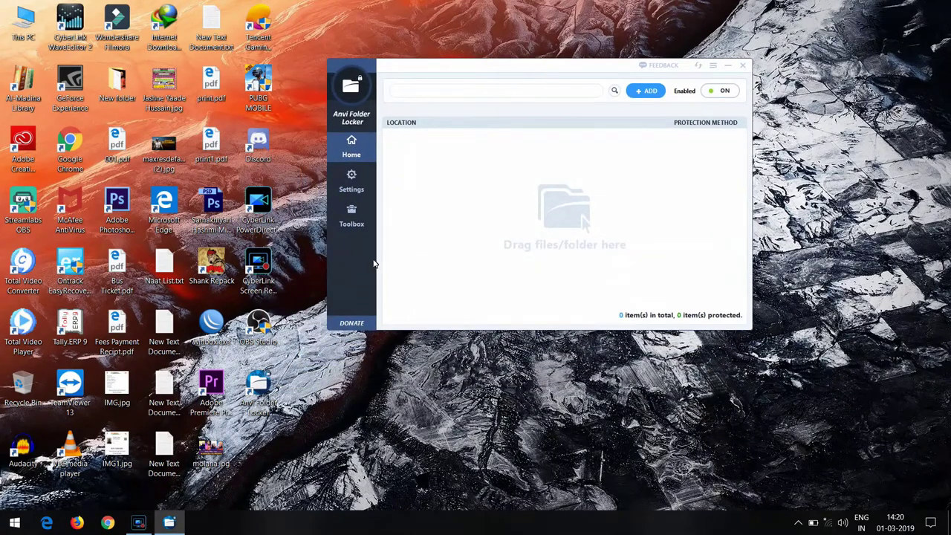
click(356, 192)
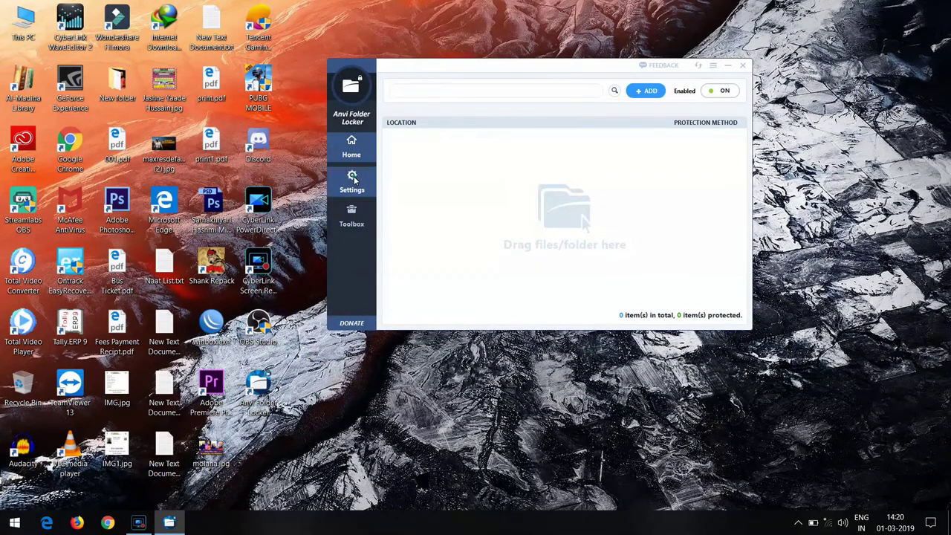
click(557, 116)
click(536, 117)
click(548, 138)
click(545, 154)
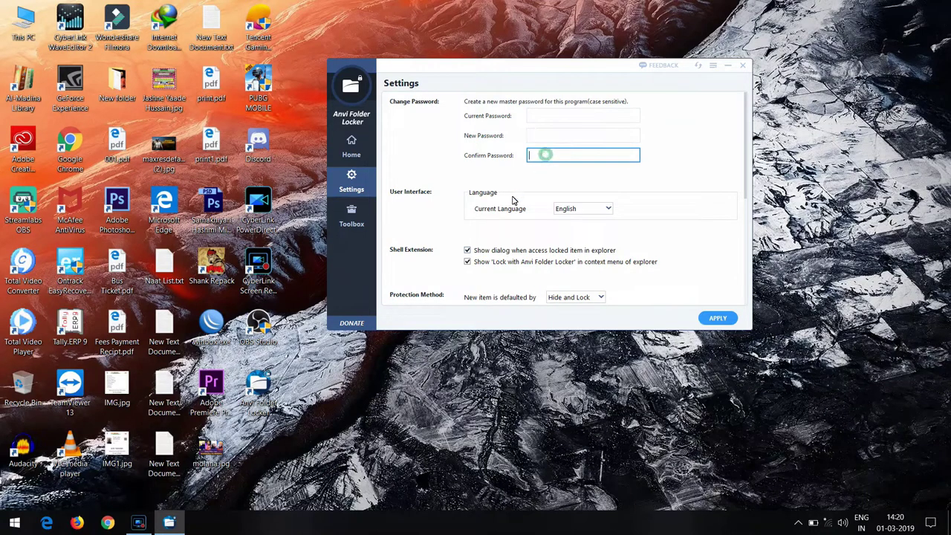
scroll(498, 192, down, 1)
scroll(541, 199, down, 1)
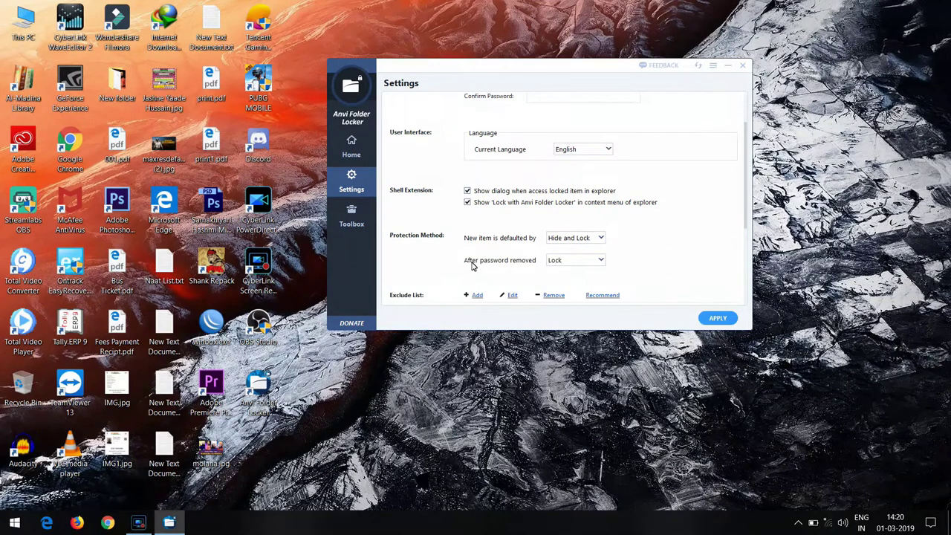
scroll(487, 240, down, 1)
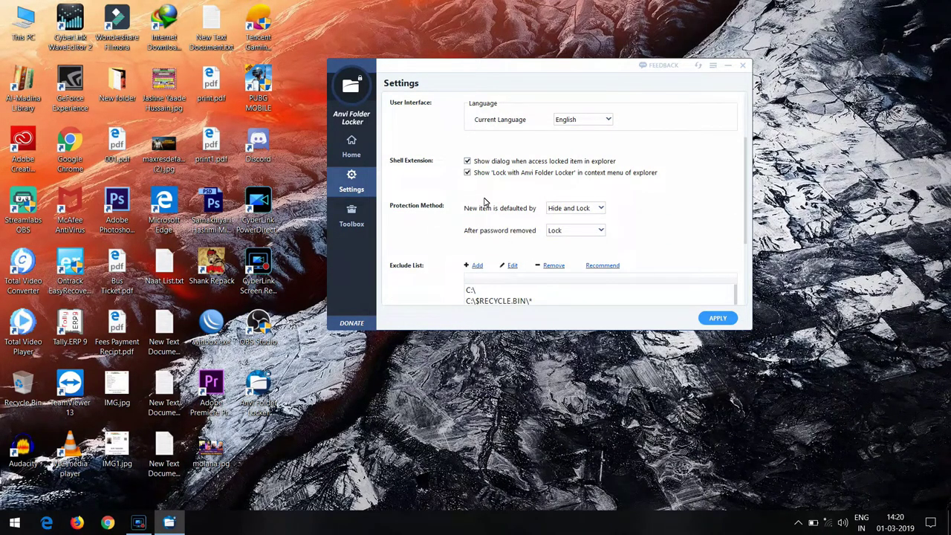
scroll(569, 206, down, 1)
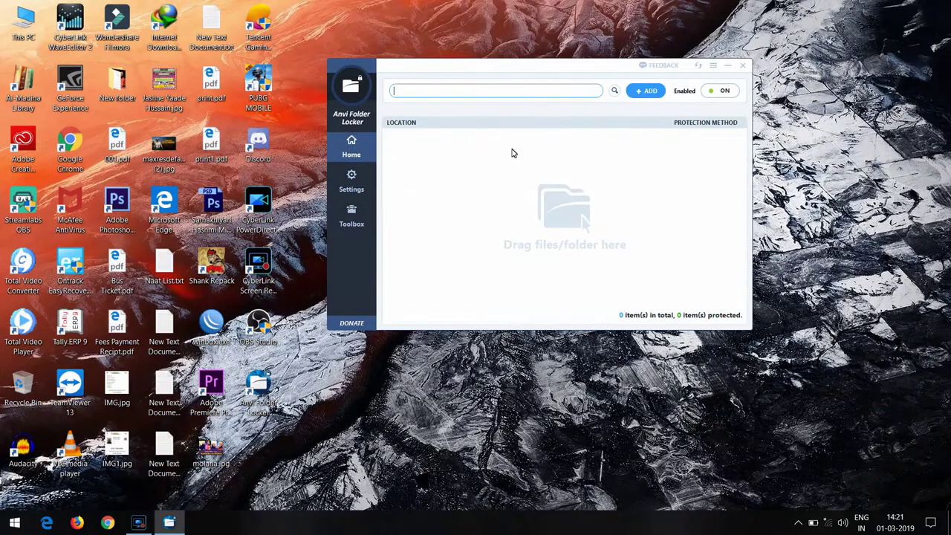
- Add the D:\Docs\My Bank Details\Credit Cards\HDFC folder to the protected list
drag(562, 60, 546, 52)
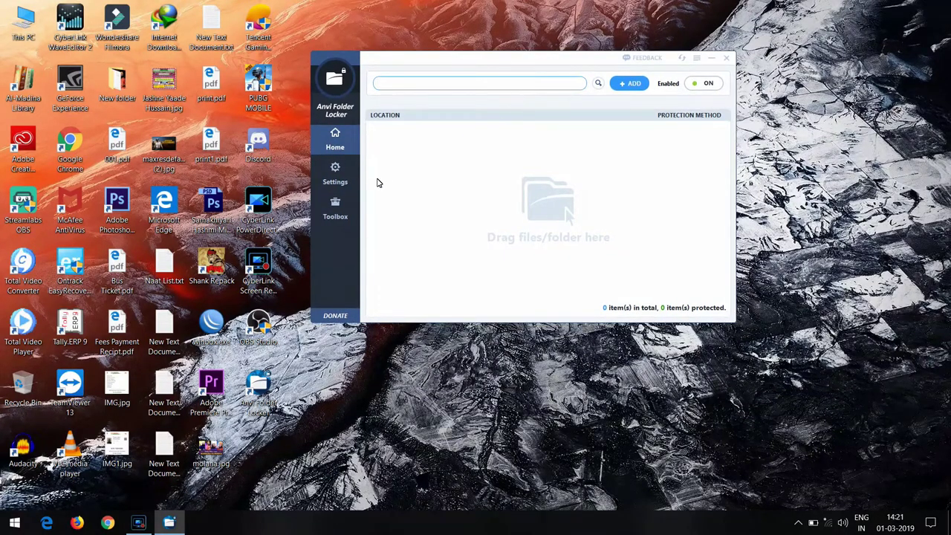
click(635, 88)
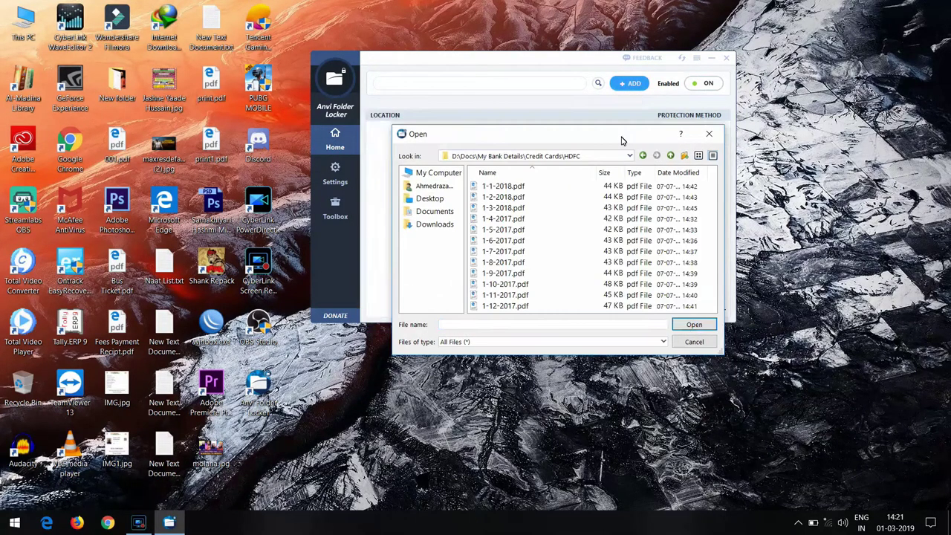
click(691, 325)
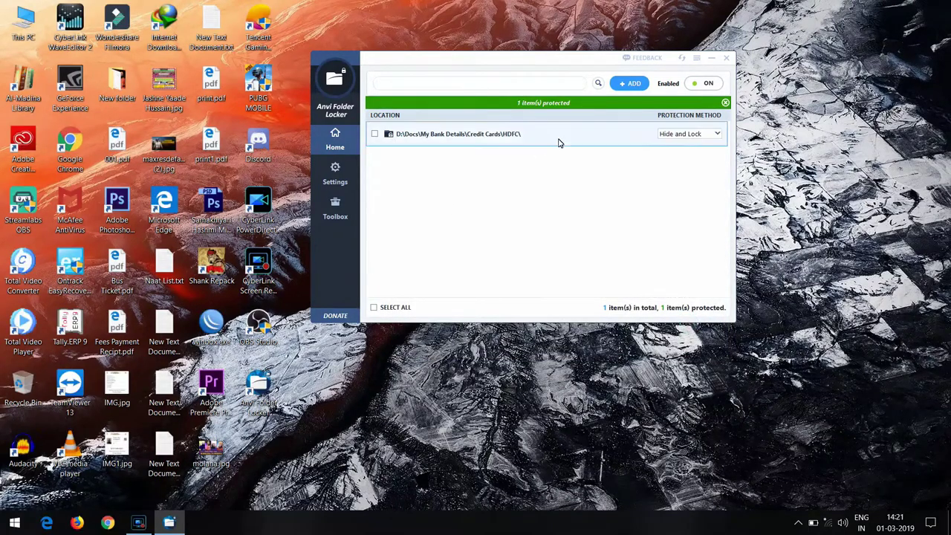
- Change the HDFC folder's protection method to Password, using the default master password
click(374, 134)
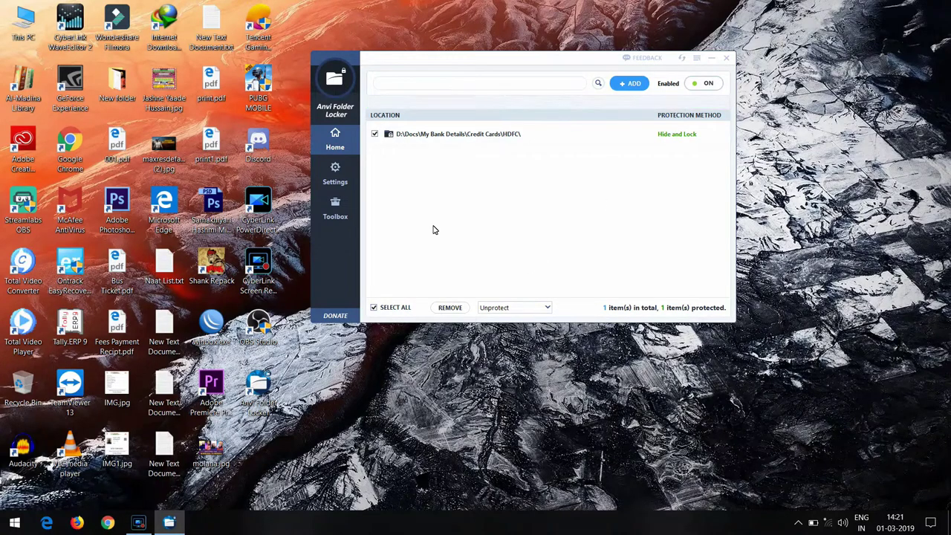
click(375, 135)
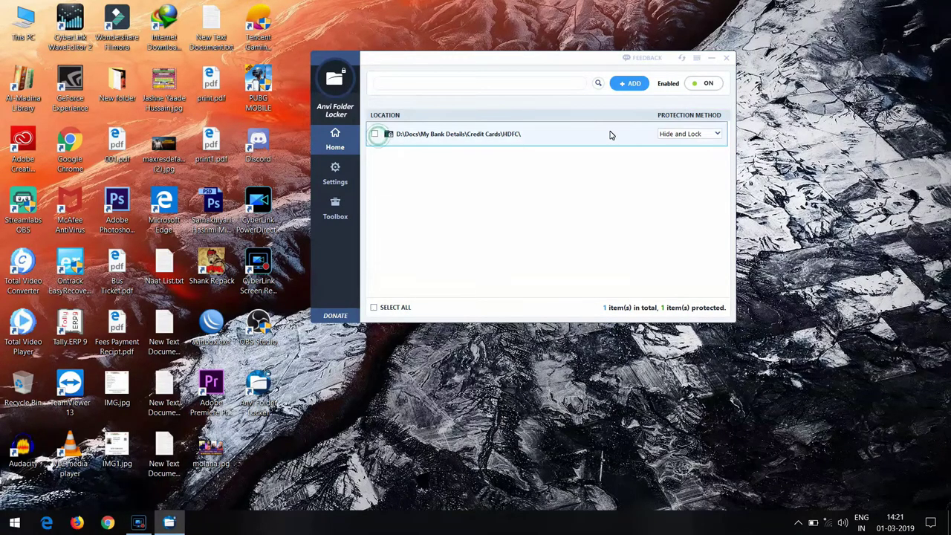
click(683, 134)
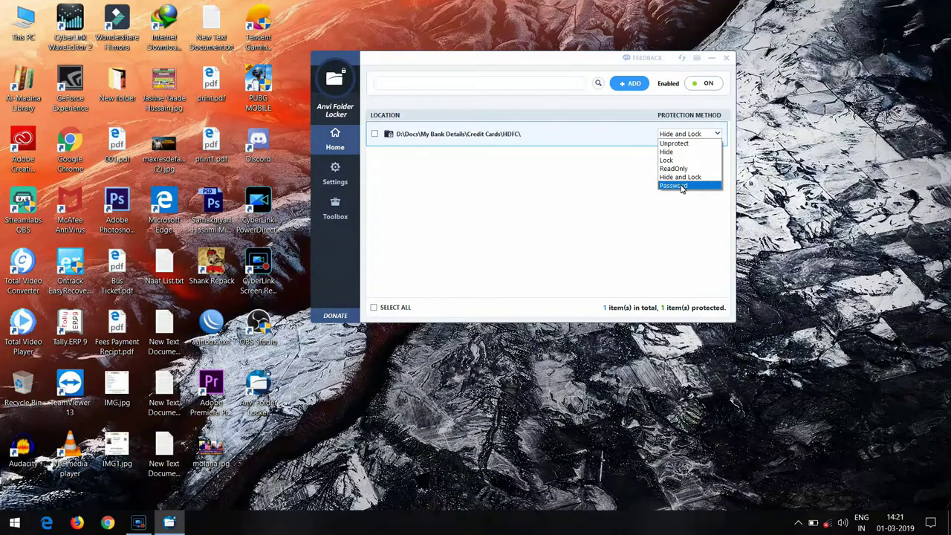
click(681, 187)
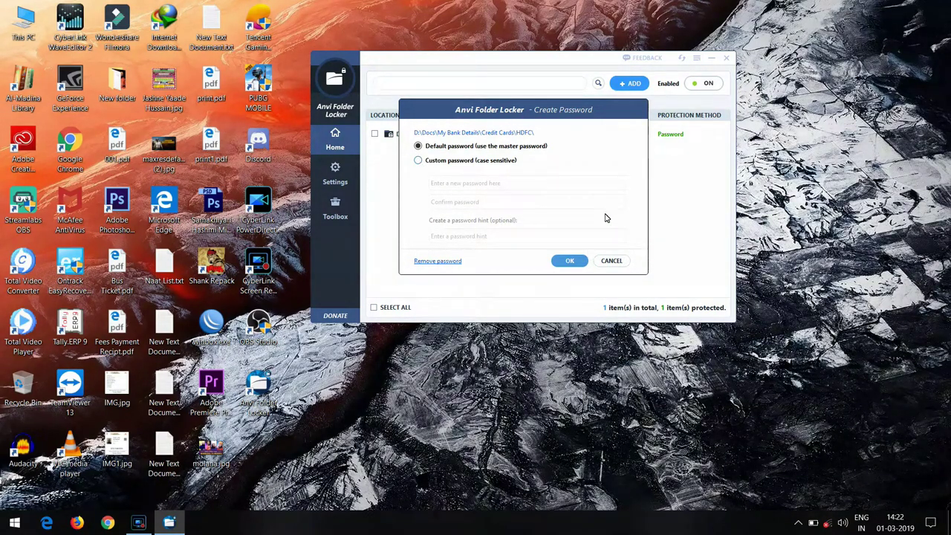
click(569, 260)
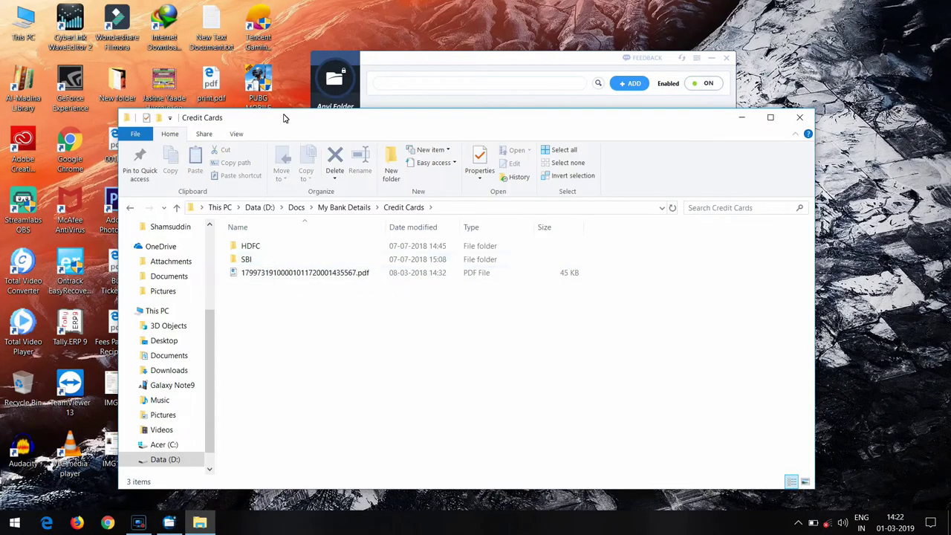
- Open HDFC and cancel the password prompt, then reopen it and unlock with the master password
drag(287, 117, 365, 57)
double_click(325, 186)
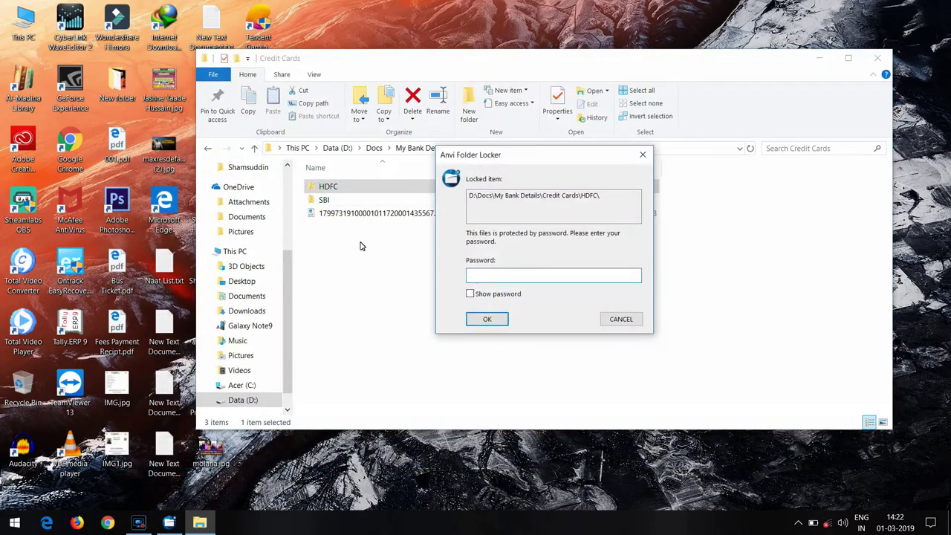
click(619, 321)
double_click(351, 192)
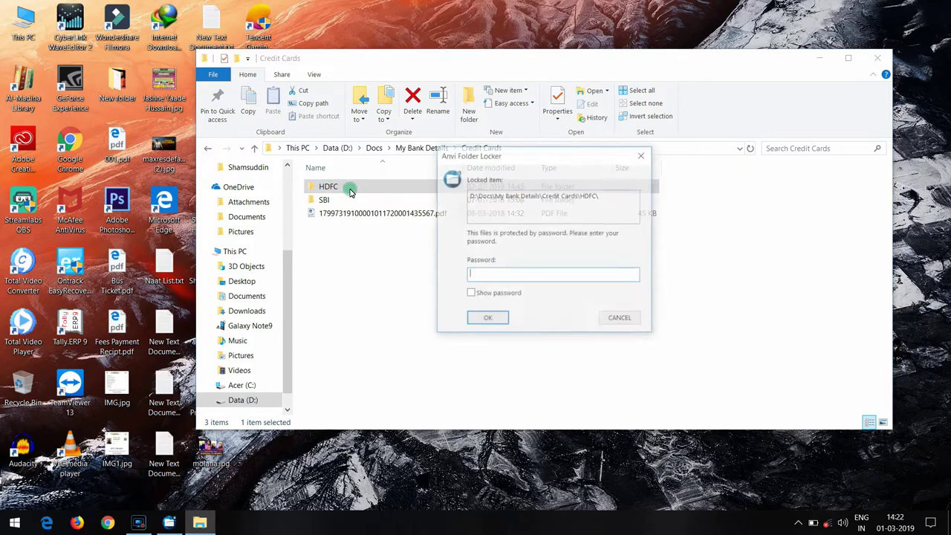
text(1)
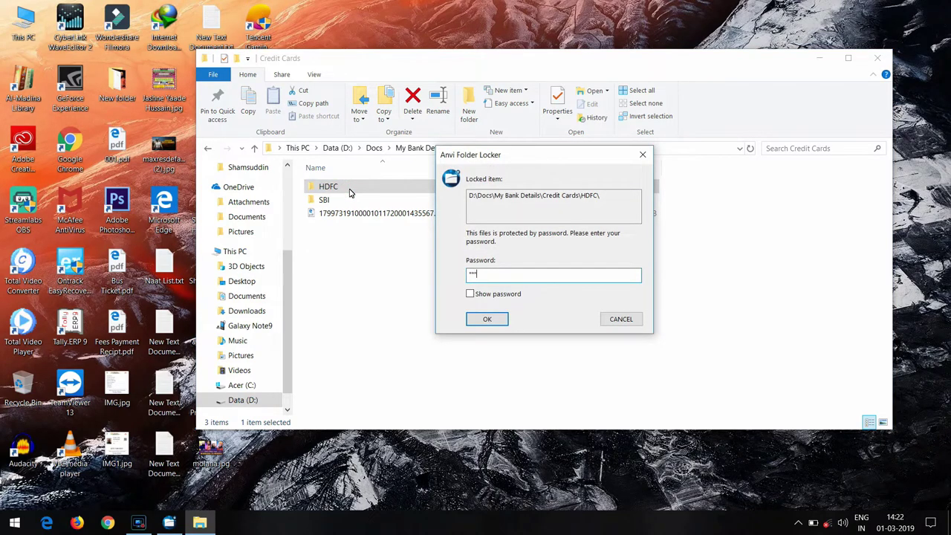
key(Return)
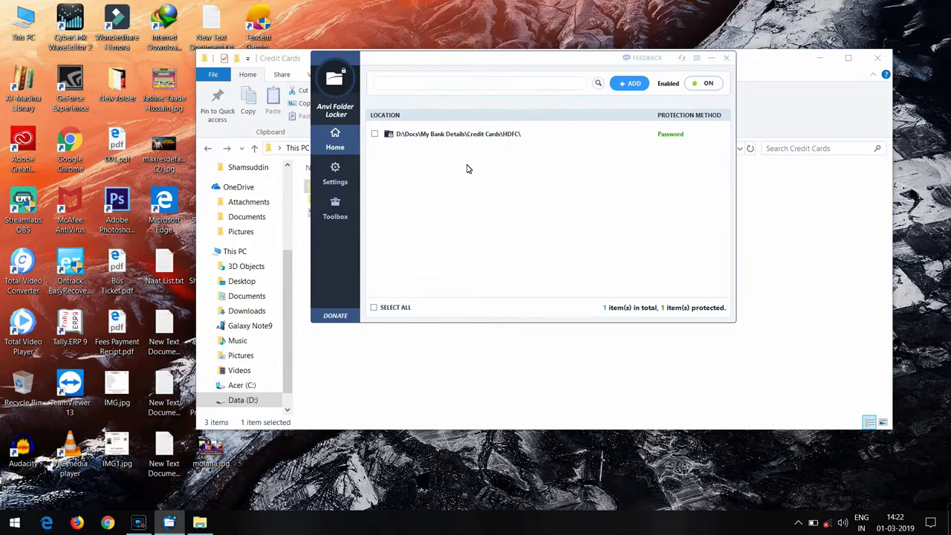
- Remove HDFC from the protected list, confirm it now opens freely, and close its window
click(374, 133)
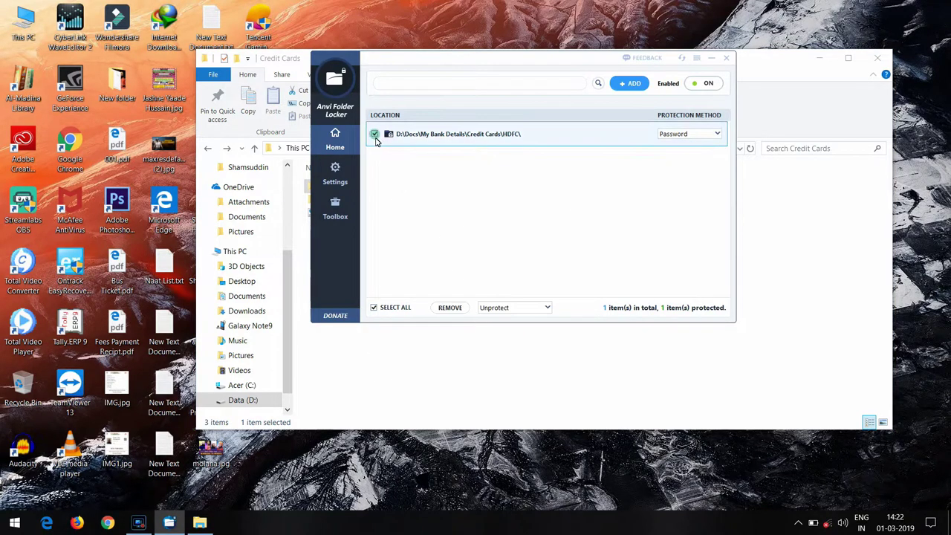
click(449, 308)
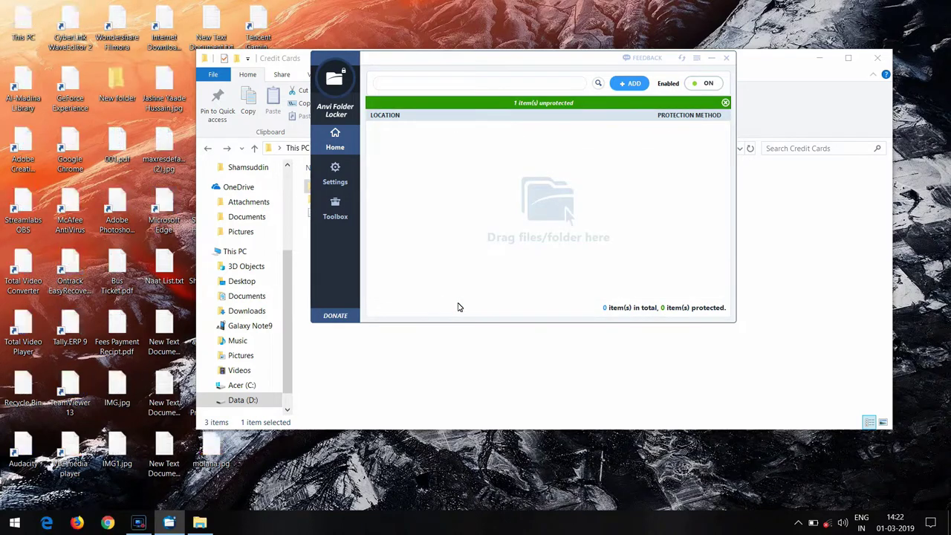
drag(564, 64, 549, 293)
double_click(333, 186)
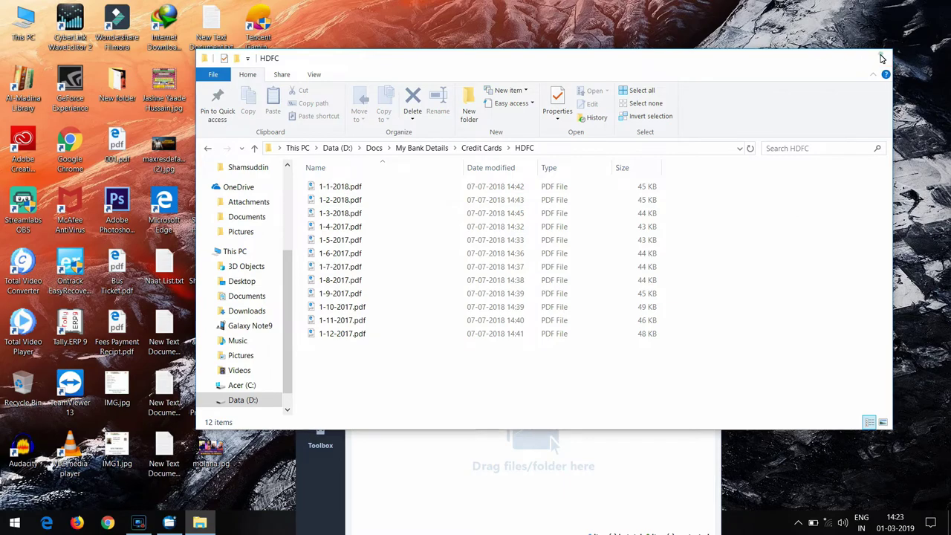
click(877, 58)
drag(515, 287, 504, 113)
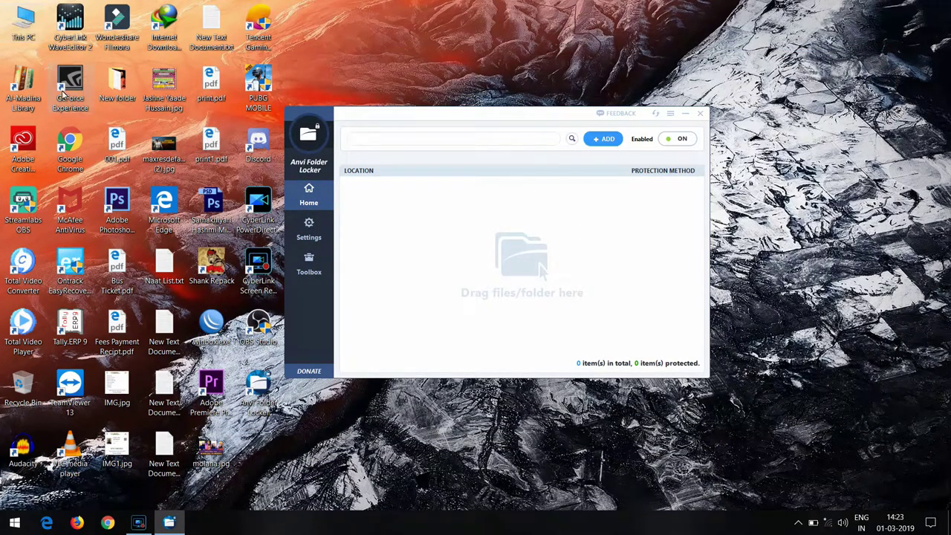
- Add Jashne Yaade Hussain.jpg to the locker and set its protection to Password
drag(164, 85, 446, 273)
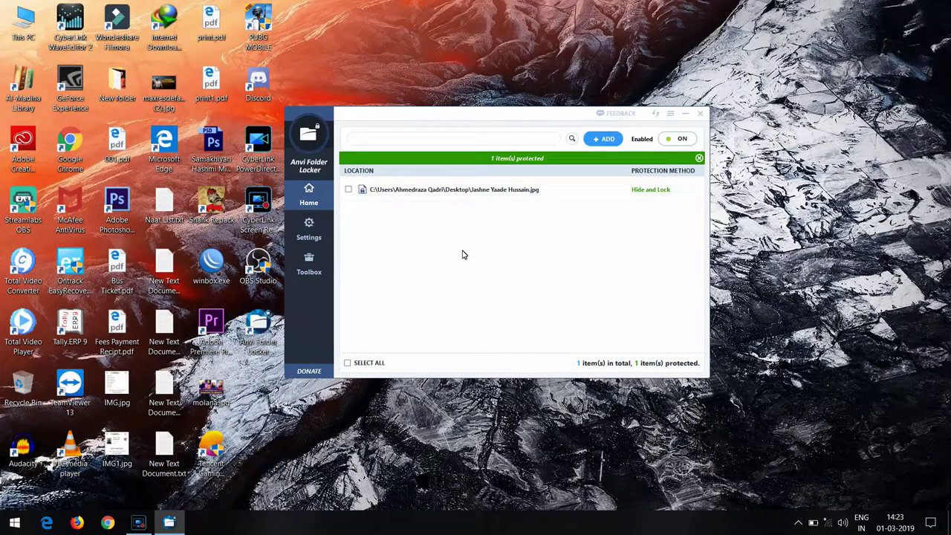
click(666, 190)
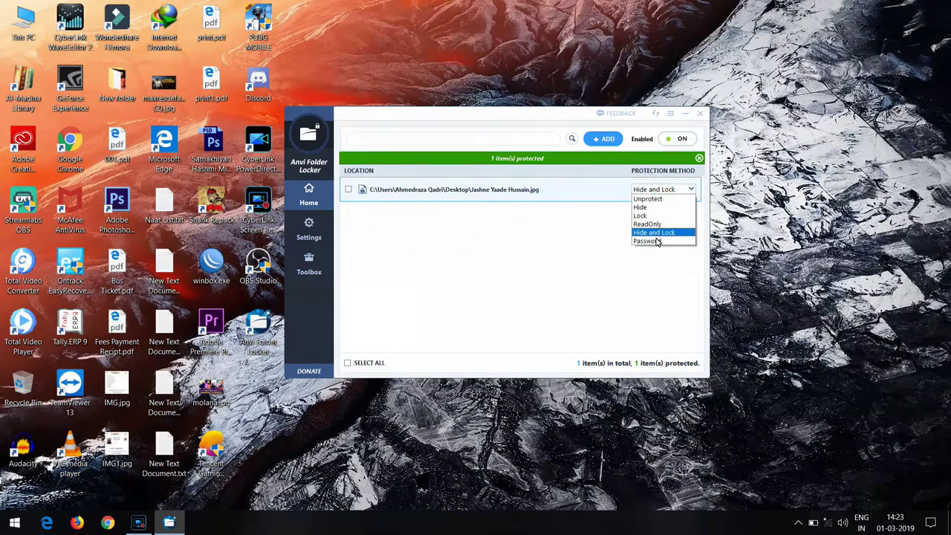
click(647, 241)
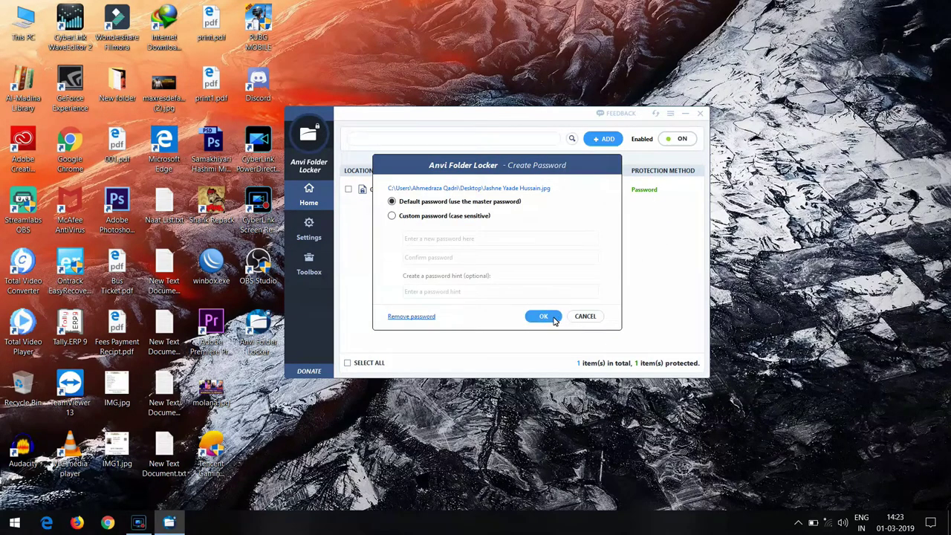
click(557, 318)
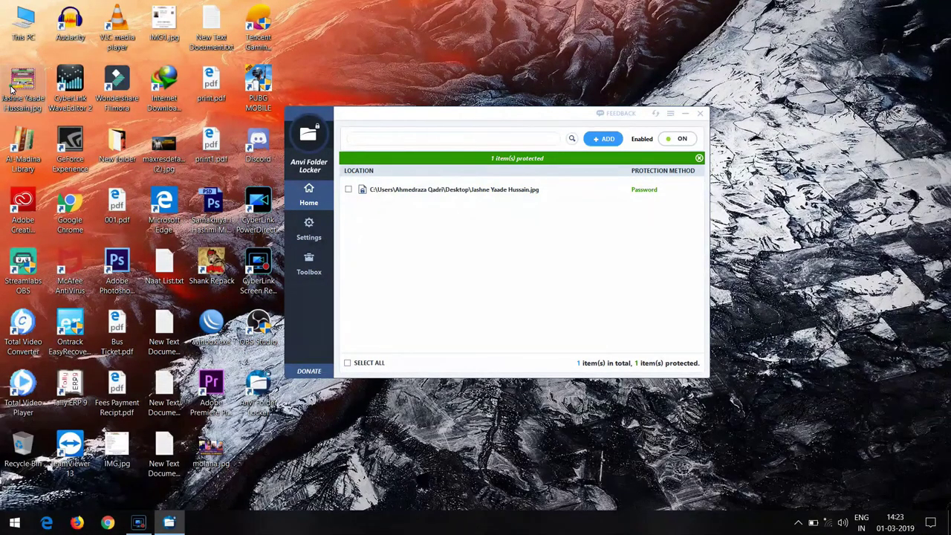
- Try deleting the protected image and cancel the password prompt that blocks it
right_click(22, 87)
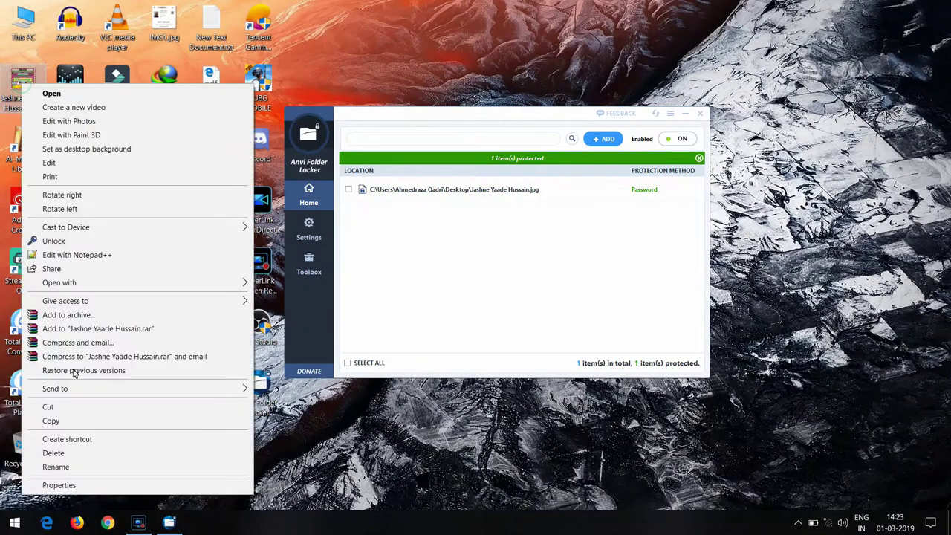
click(90, 454)
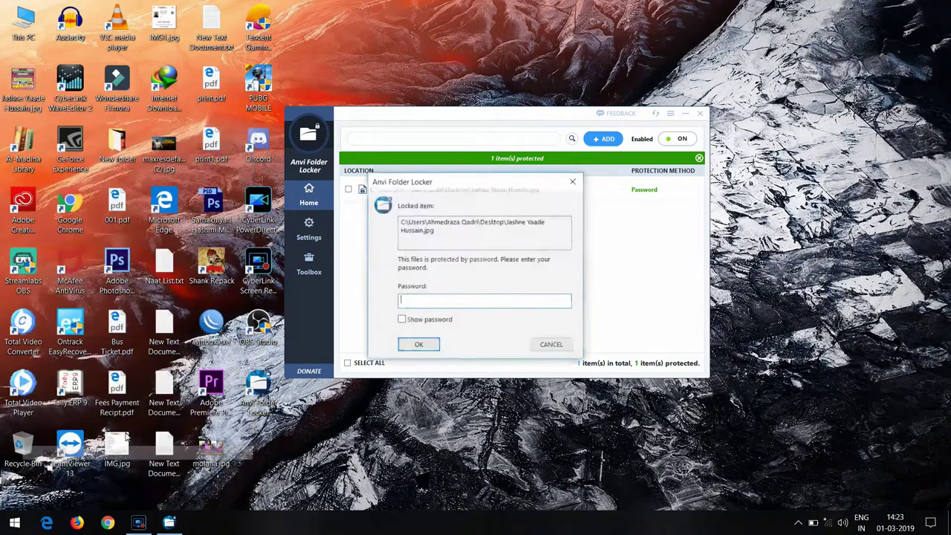
click(546, 345)
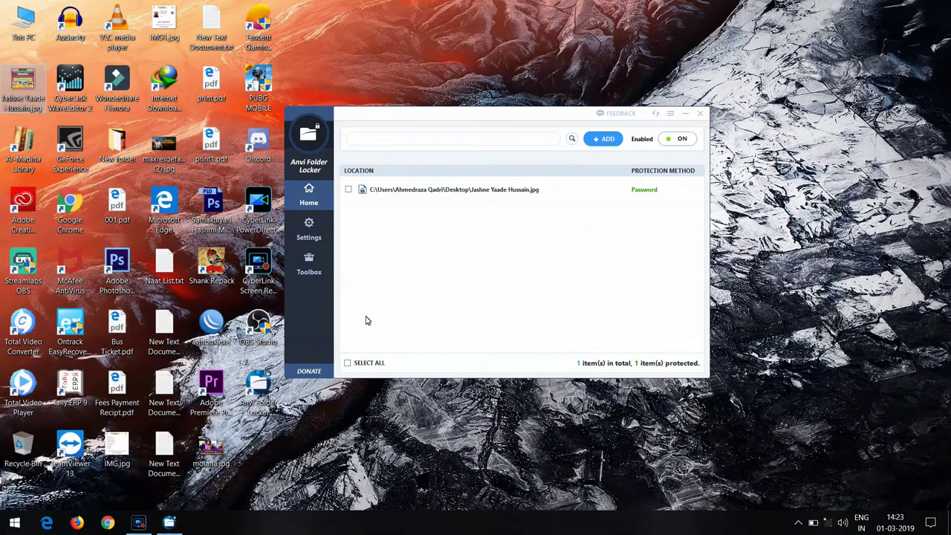
- Remove the image from the protected list and close Anvi Folder Locker
click(348, 189)
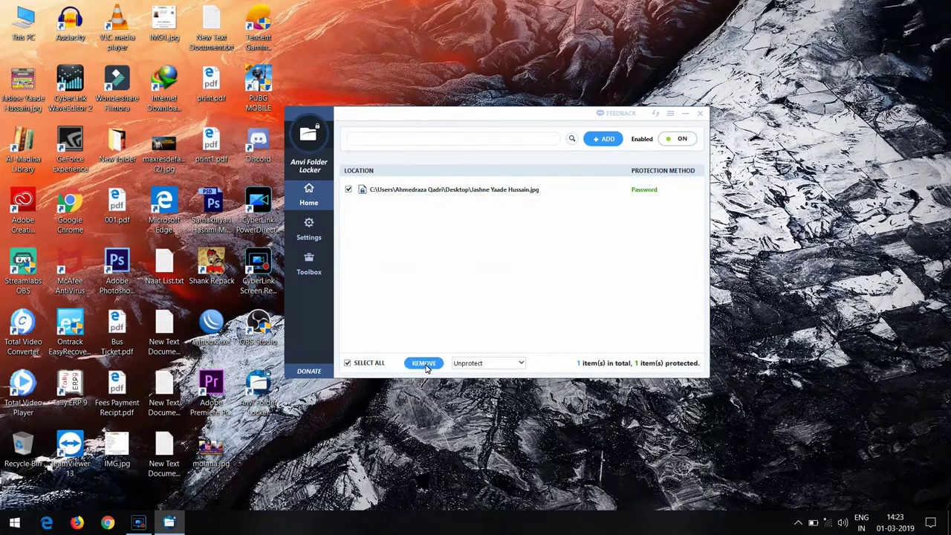
click(424, 363)
click(700, 113)
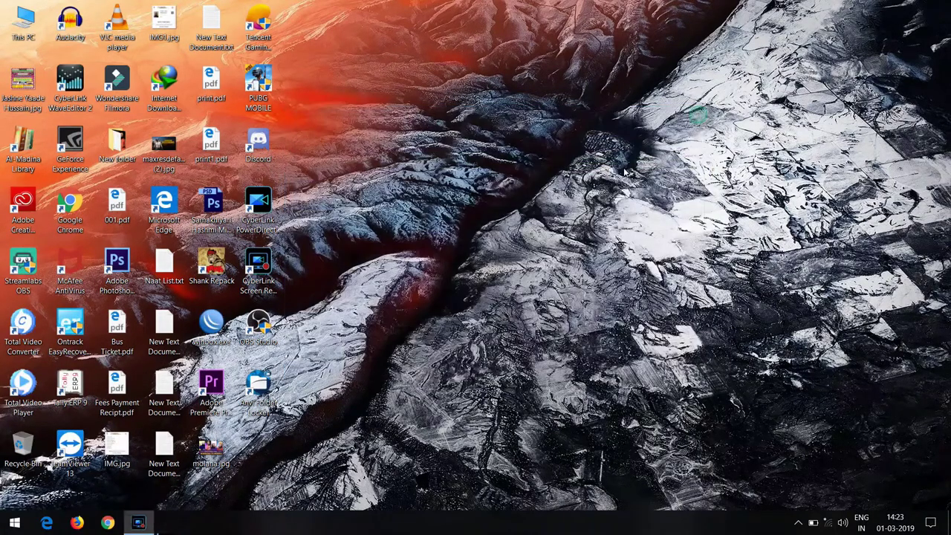
- Open Apps & features in Windows Settings and scroll down to Anvi Folder Locker
click(15, 523)
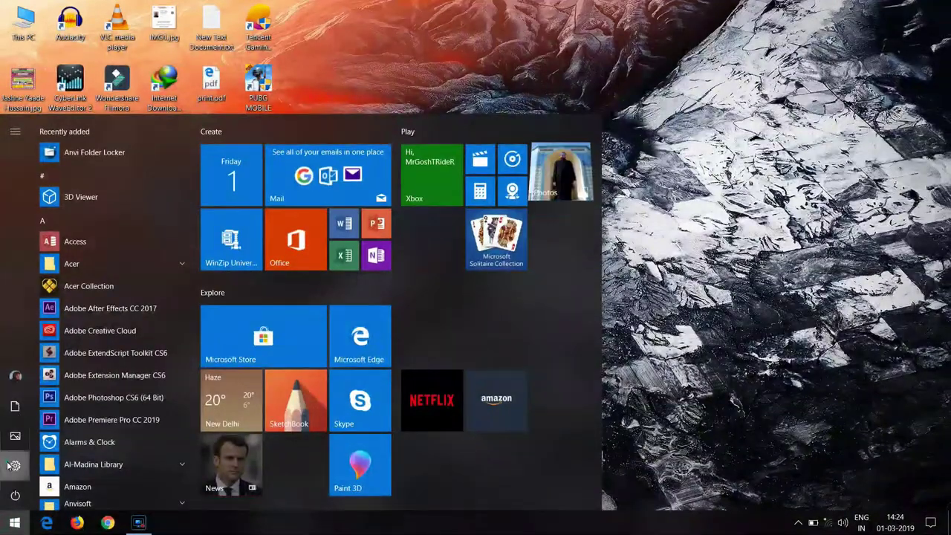
click(15, 465)
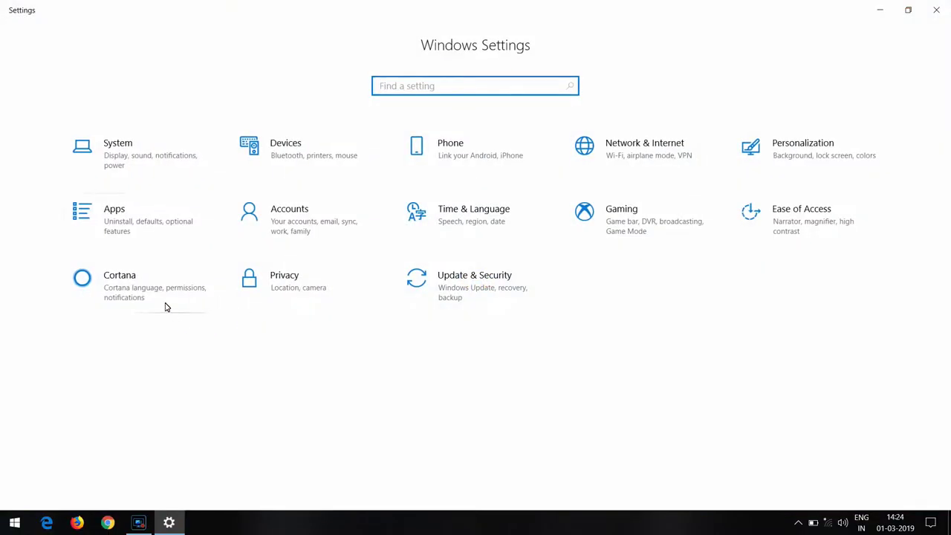
click(135, 222)
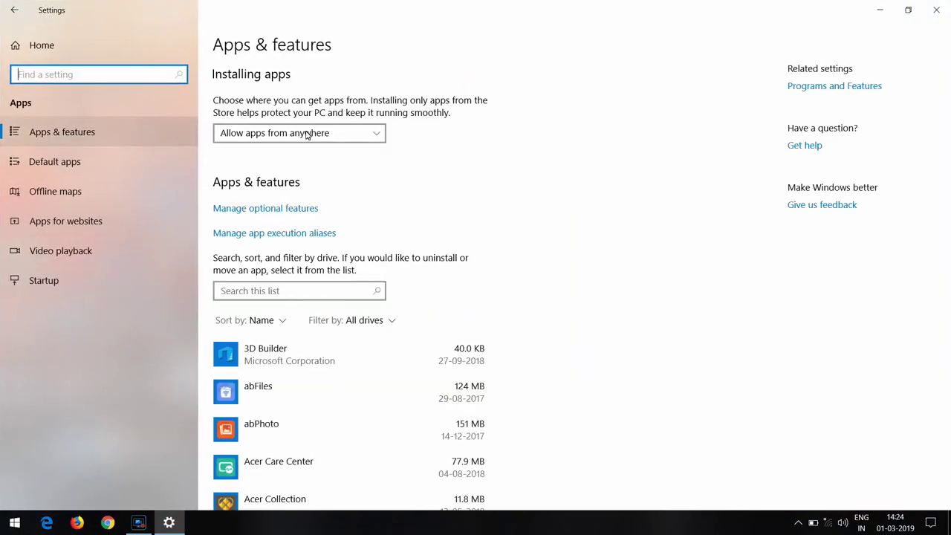
scroll(287, 298, down, 12)
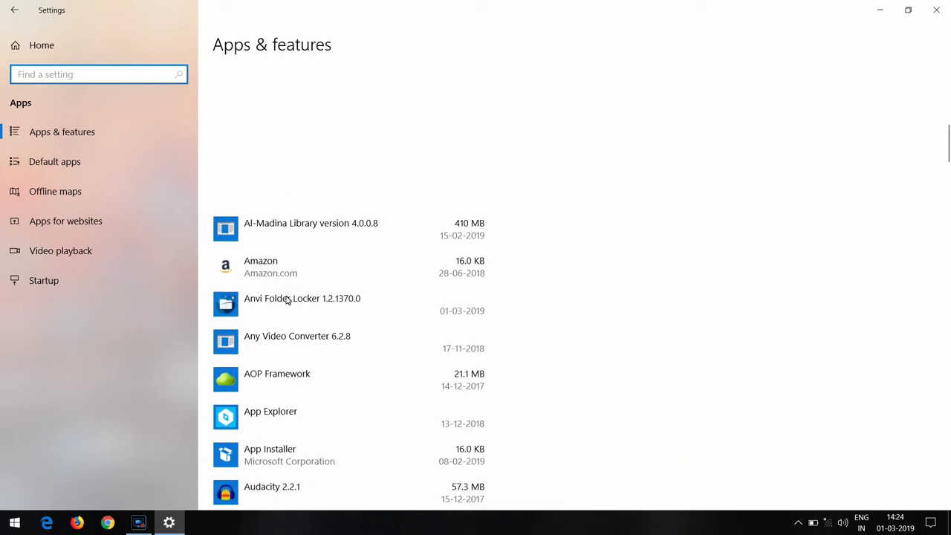
- Start uninstalling Anvi Folder Locker, then cancel when the master password is demanded
click(248, 311)
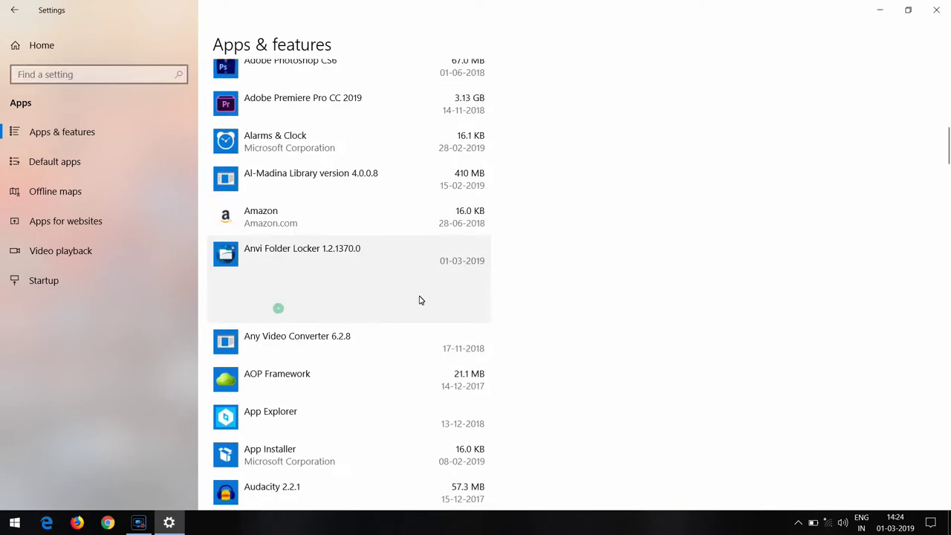
click(460, 315)
click(513, 279)
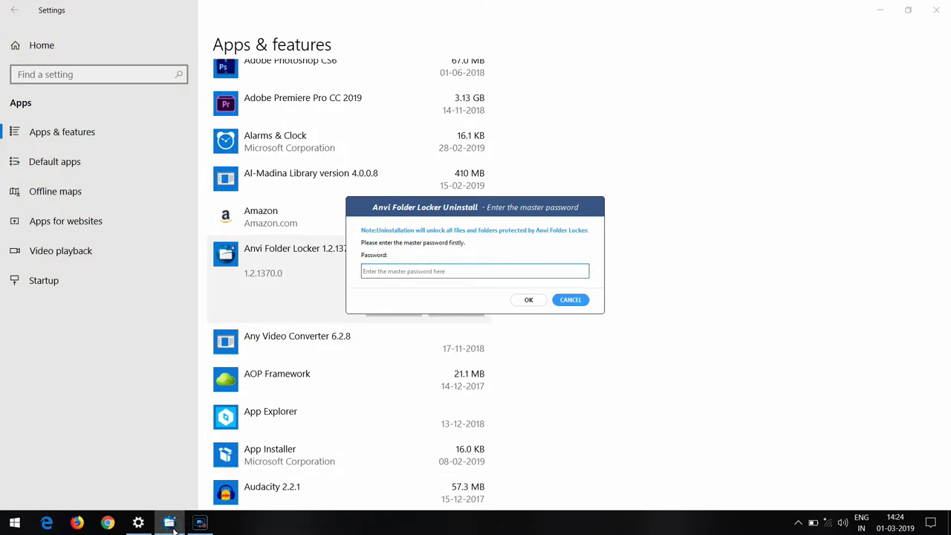
click(172, 524)
click(681, 141)
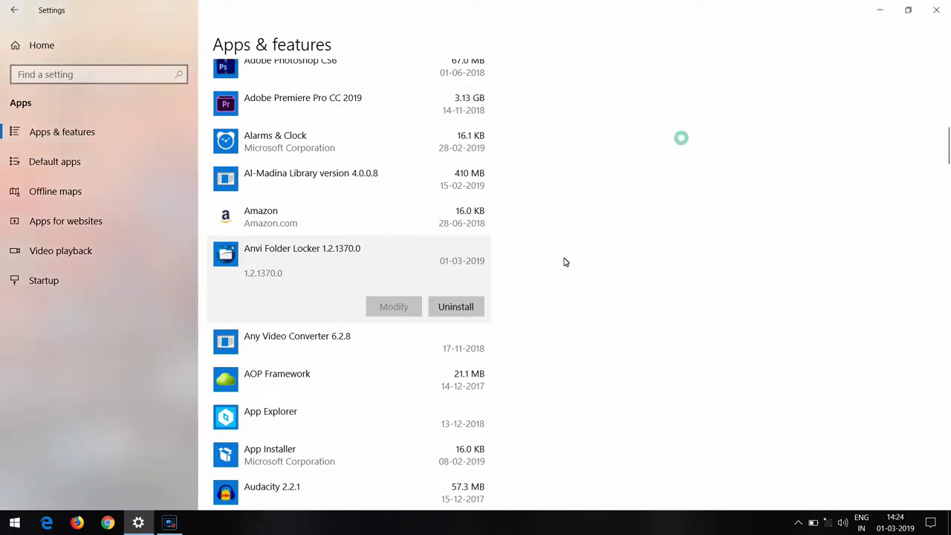
scroll(583, 219, down, 3)
scroll(583, 218, up, 10)
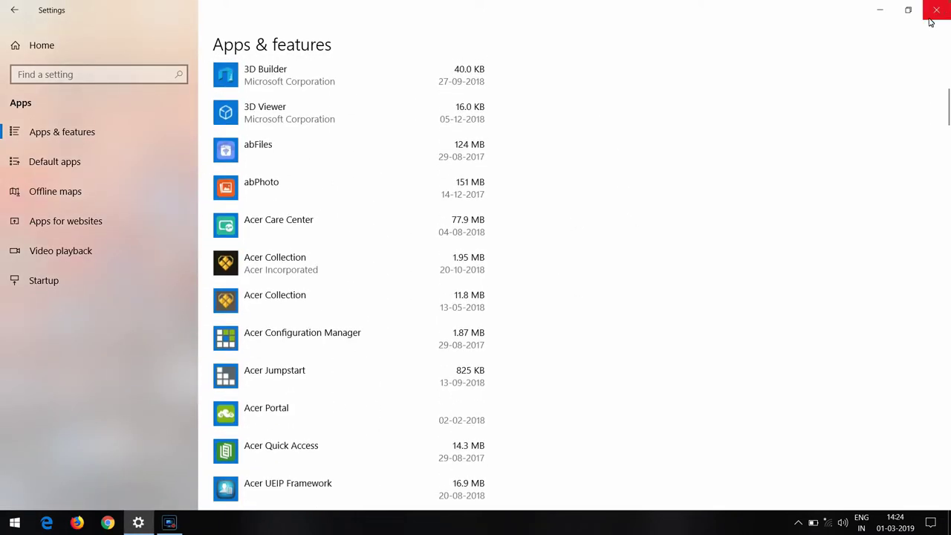
- Close Settings, relaunch Anvi Folder Locker from the desktop, and log in with the master password
click(935, 10)
double_click(258, 386)
text(*)
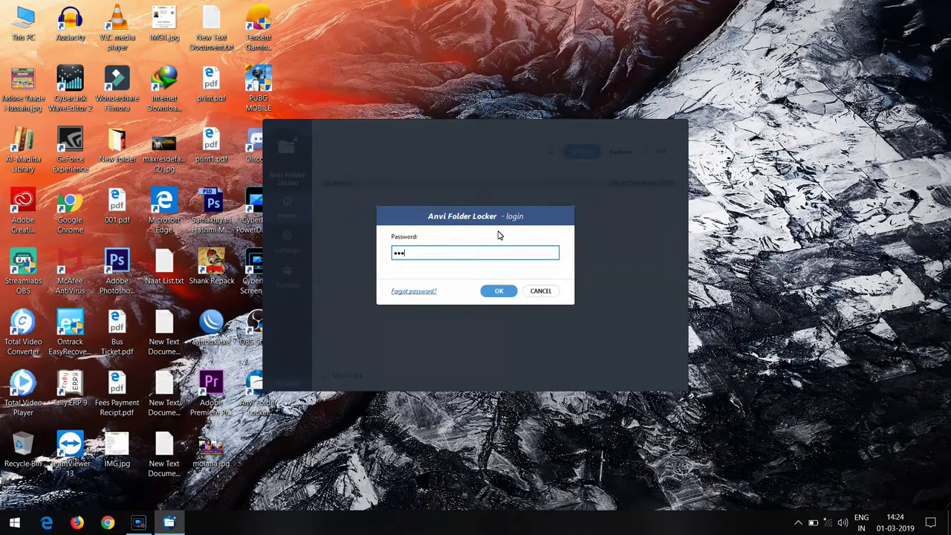
key(Return)
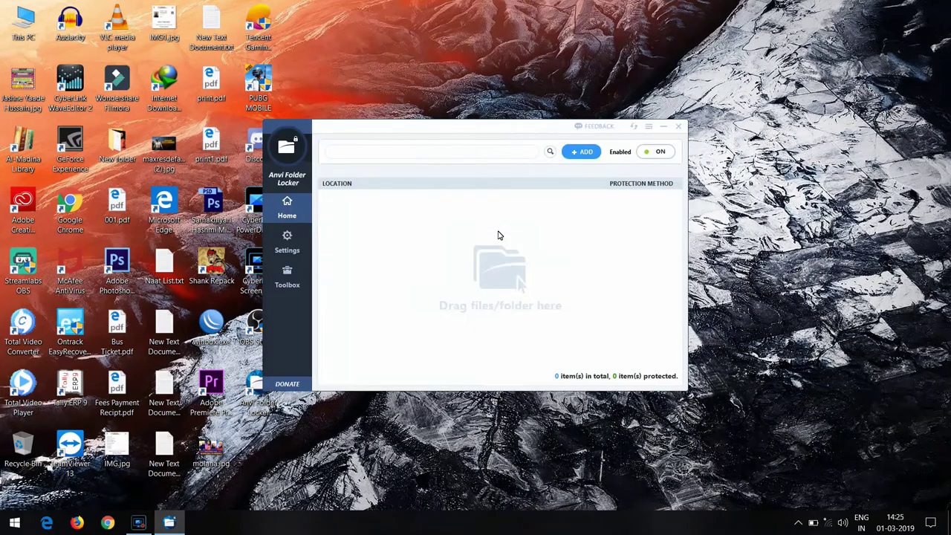